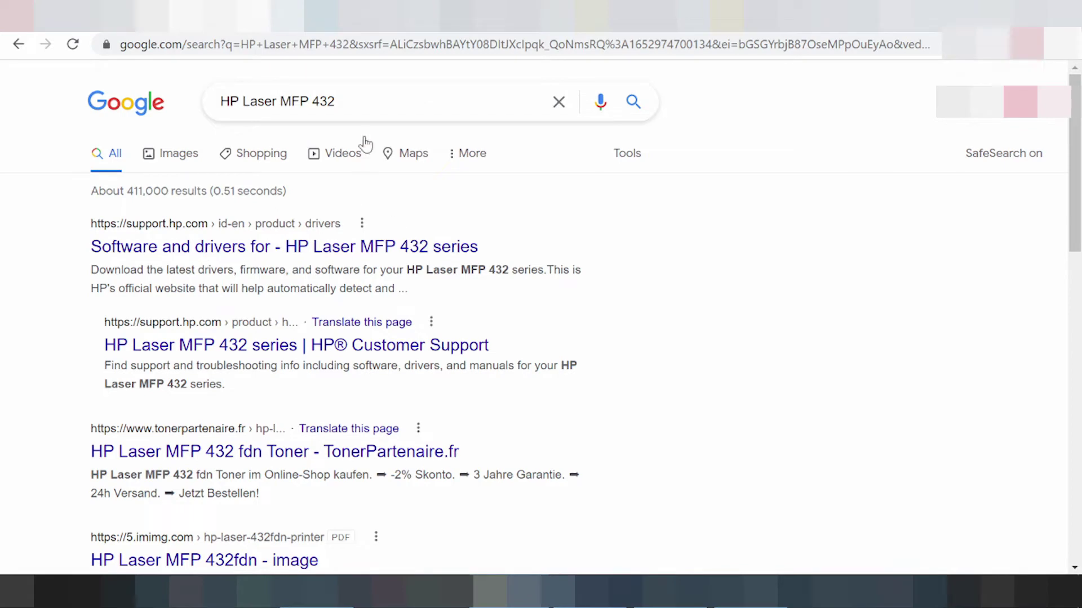
Step: Search for 'HP Laser MFP 432 driver download' and skim the results, ending back at the top
type("driver download")
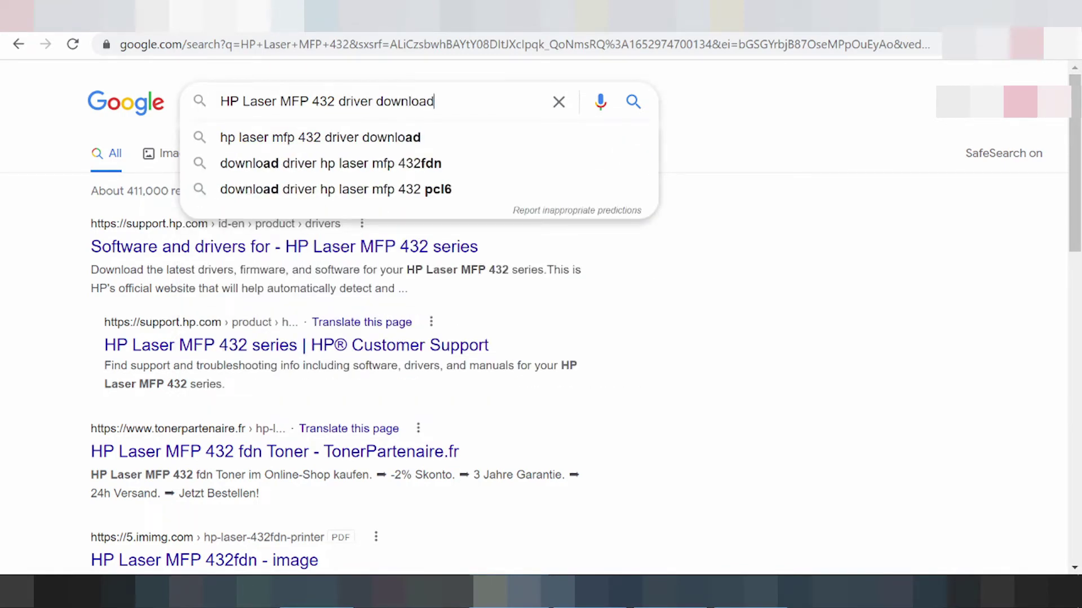
key("Return")
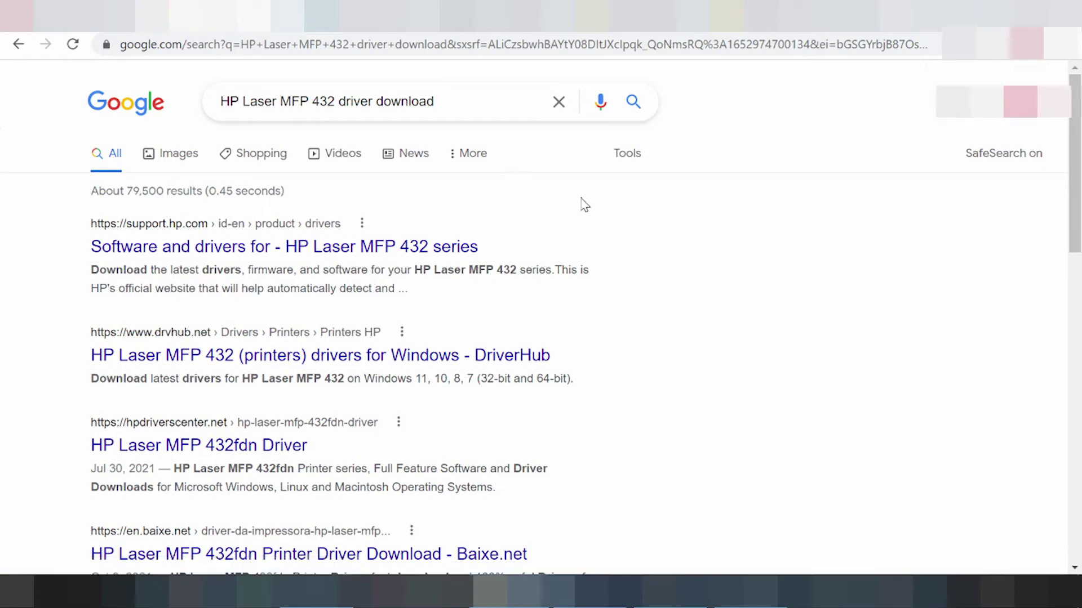
scroll(584, 203, "down", 3)
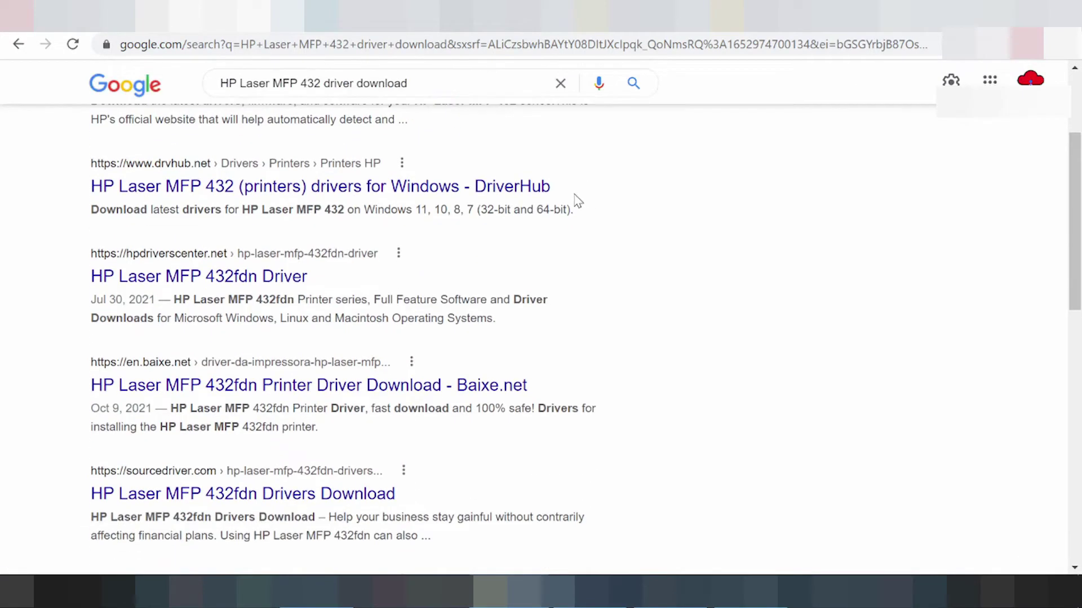
scroll(563, 208, "down", 6)
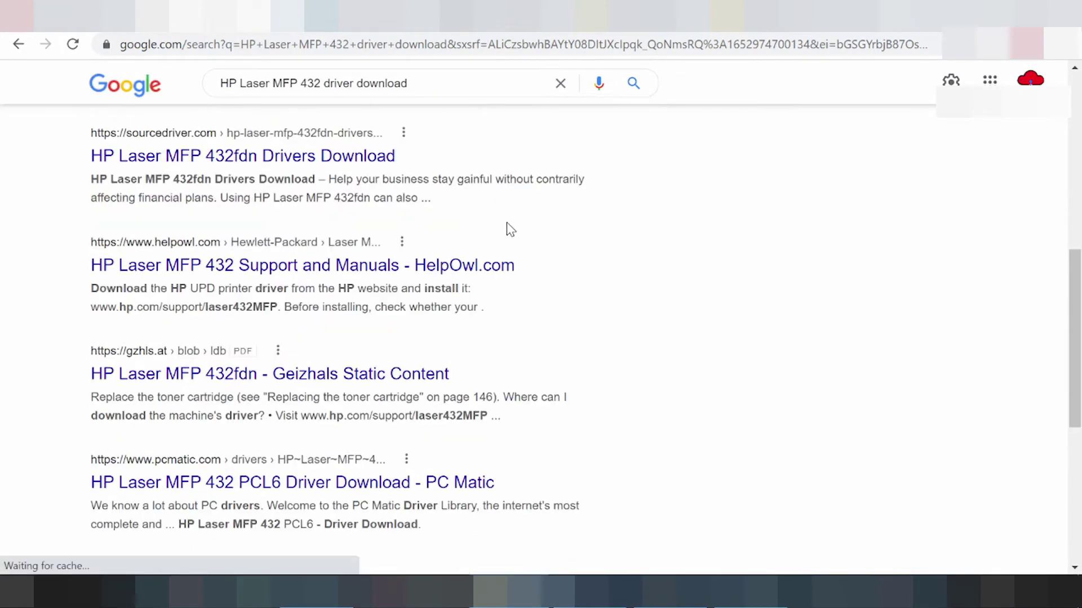
scroll(504, 237, "down", 3)
scroll(493, 288, "down", 4)
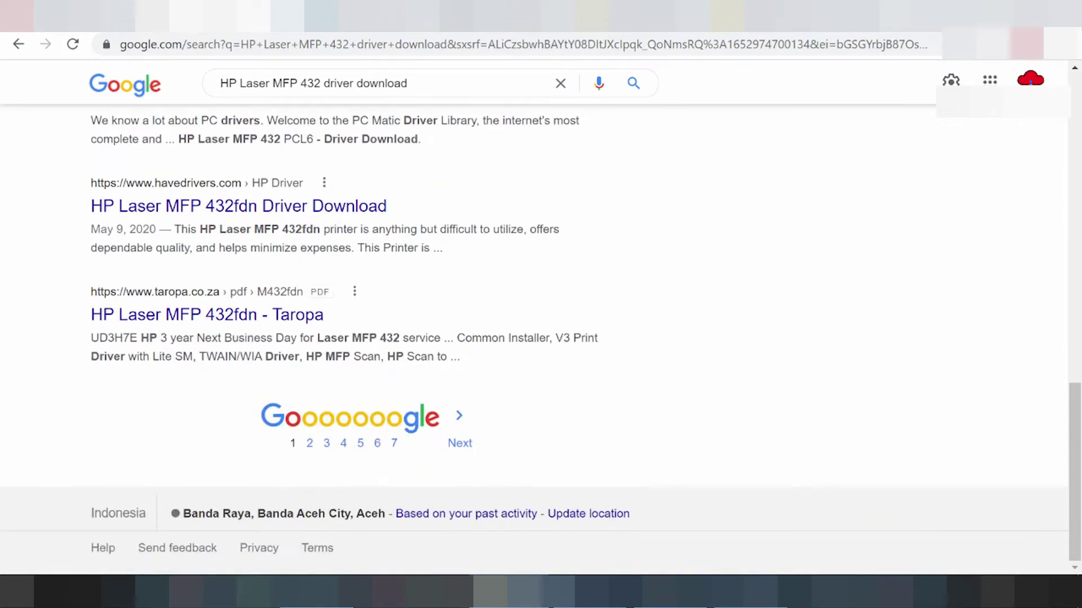
scroll(484, 335, "up", 7)
scroll(489, 330, "up", 8)
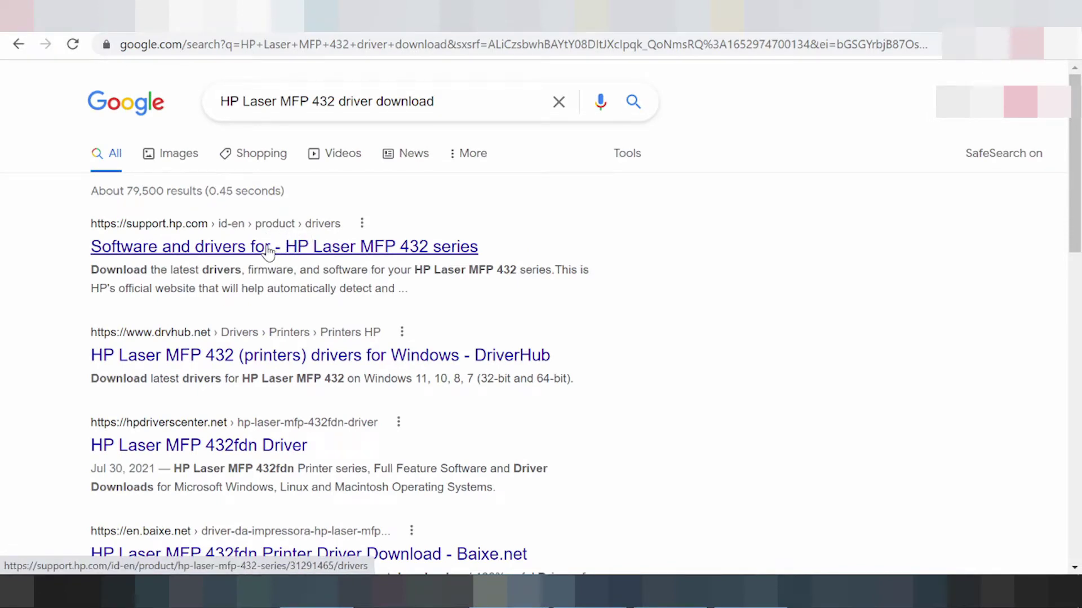
Step: Open the 'Software and drivers for - HP Laser MFP 432 series' result on HP's support site
left_click(268, 252)
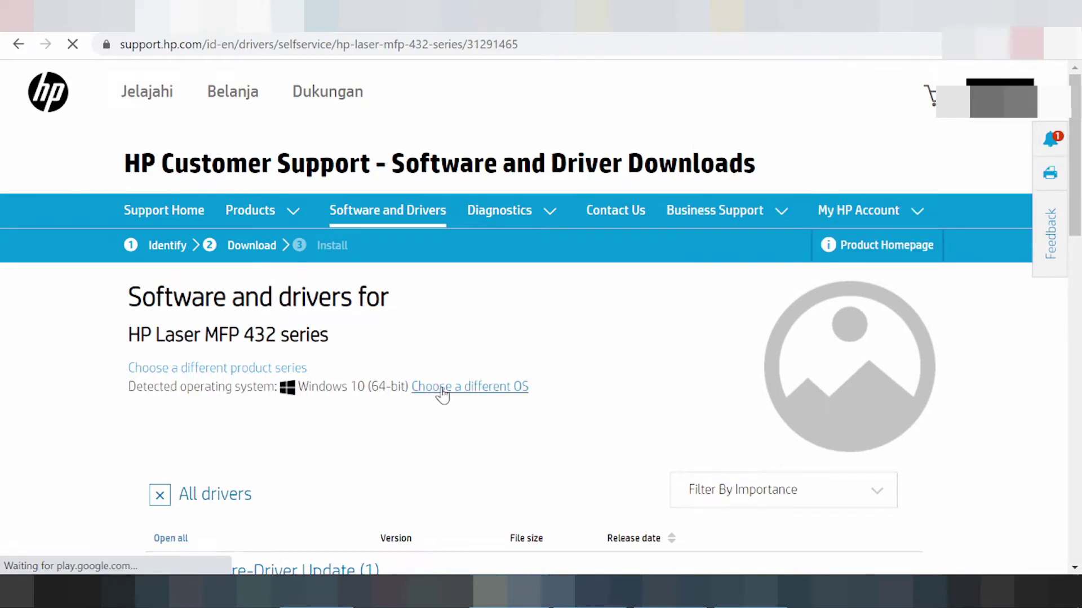
Step: Change the preferred operating system to Linux, with Debian as the version
left_click(443, 389)
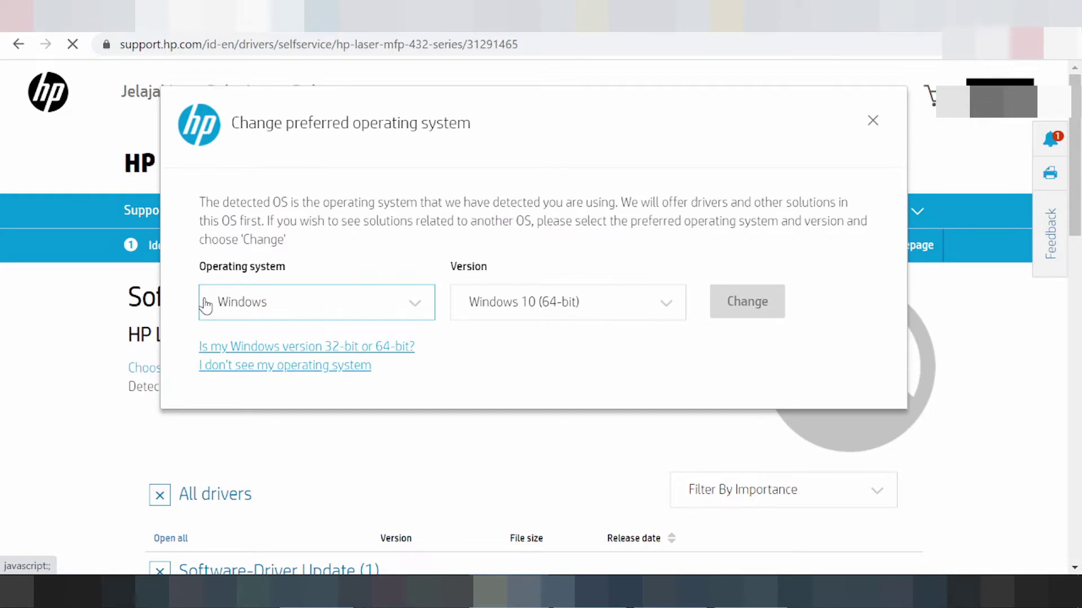
left_click(250, 311)
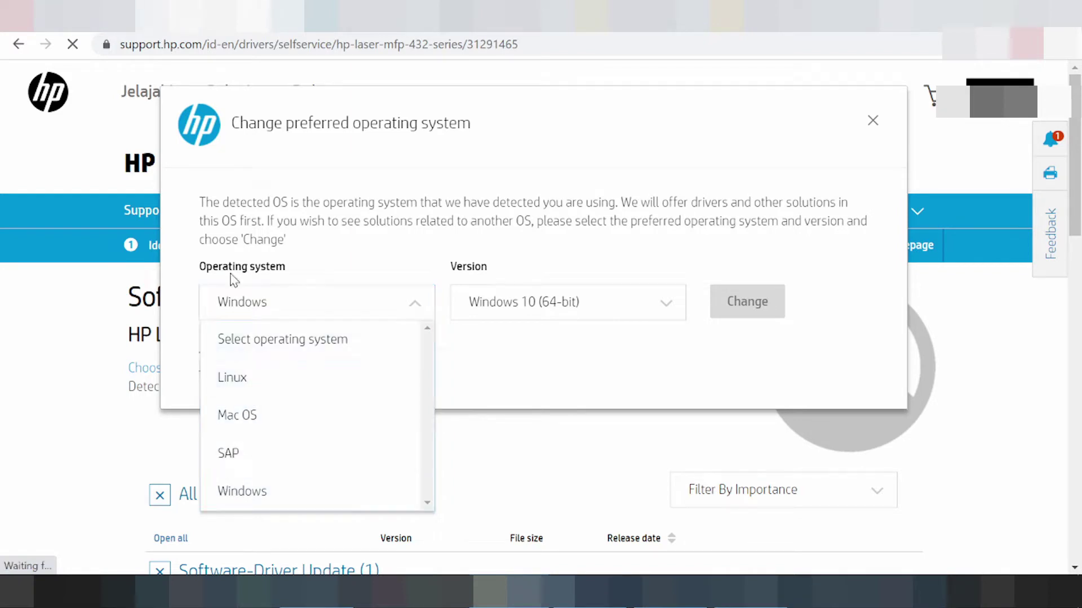
left_click(226, 378)
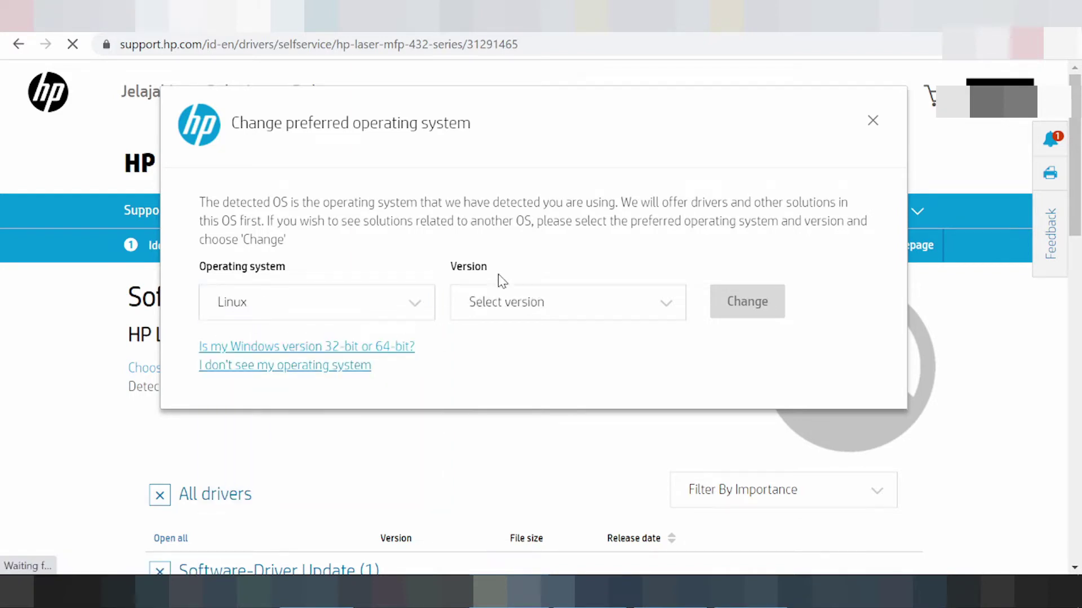
left_click(485, 310)
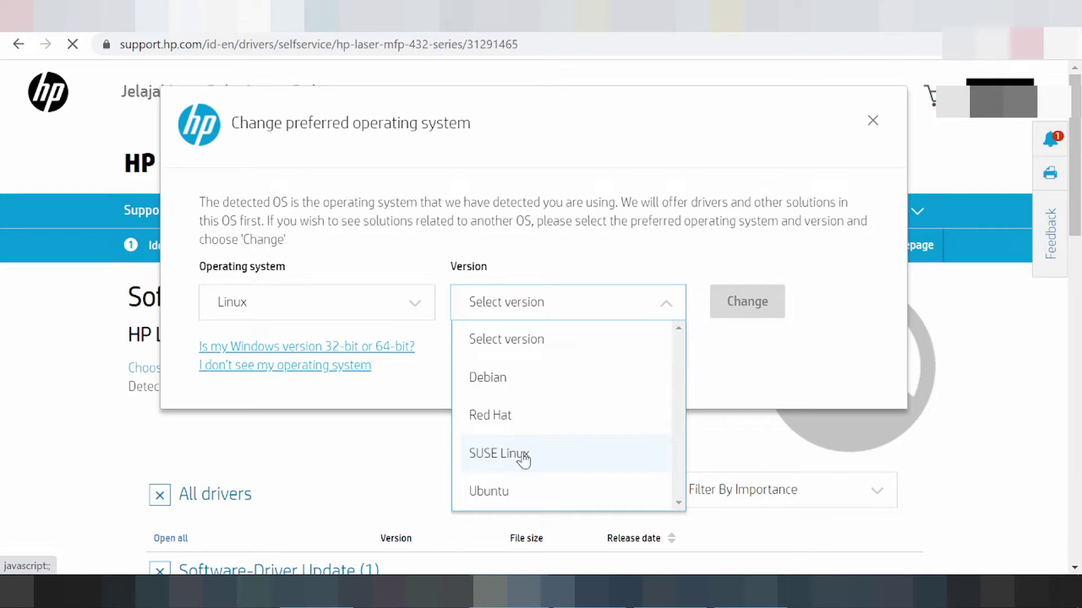
left_click(495, 377)
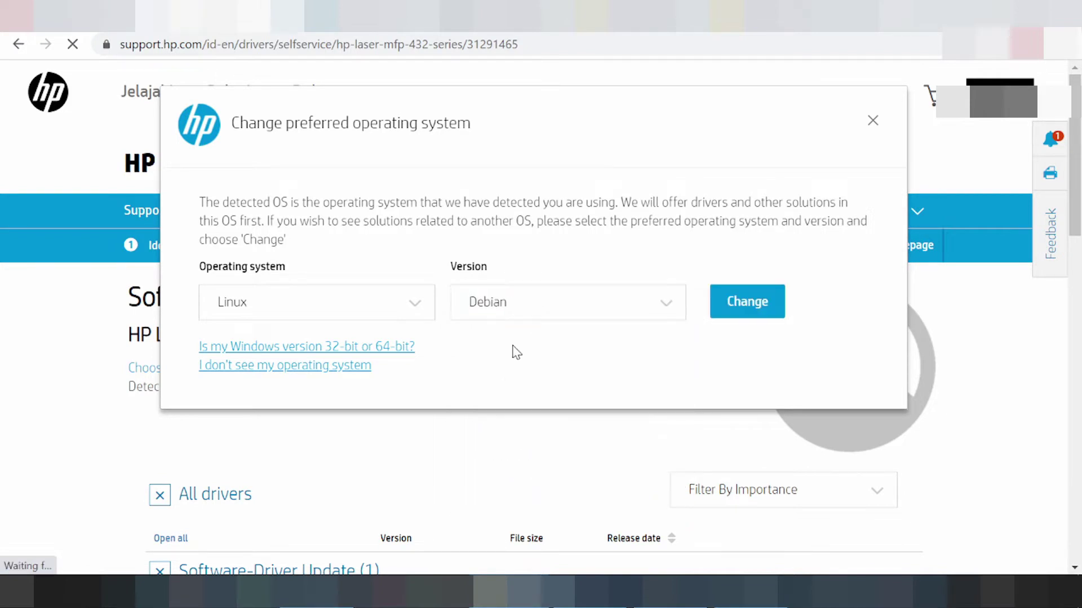
Step: Apply Debian and expand Driver (1) to check the 5.1 MB Print Driver released Oct 21, 2020
left_click(741, 305)
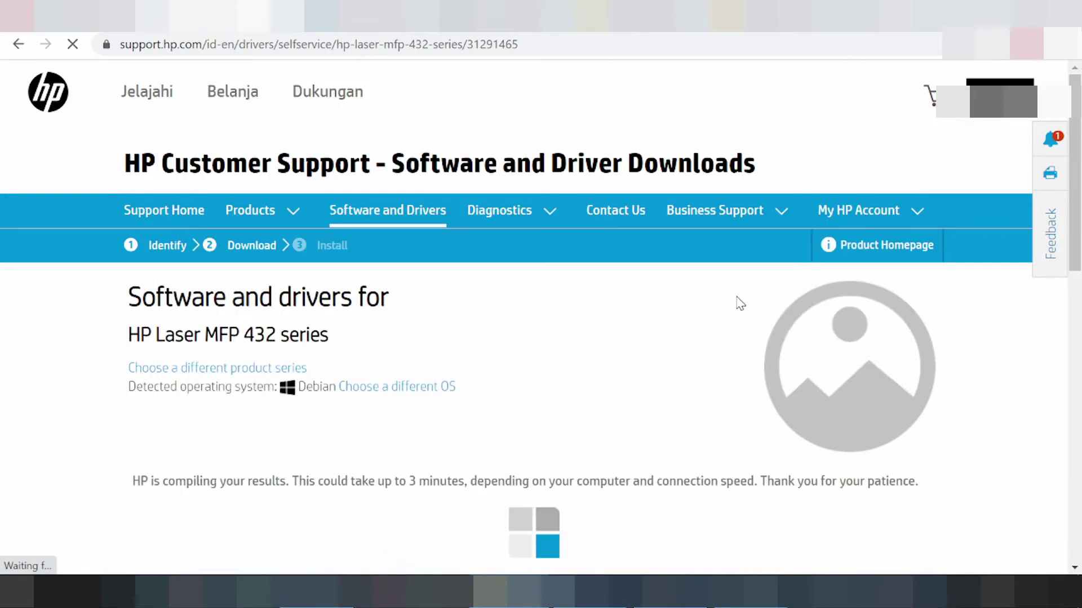
scroll(470, 369, "down", 2)
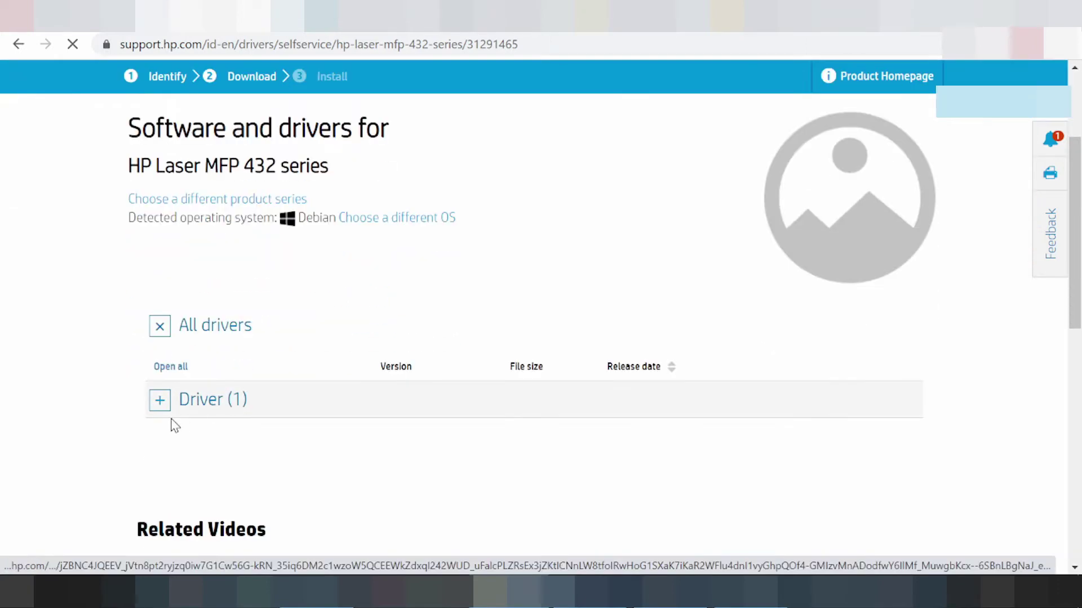
left_click(158, 400)
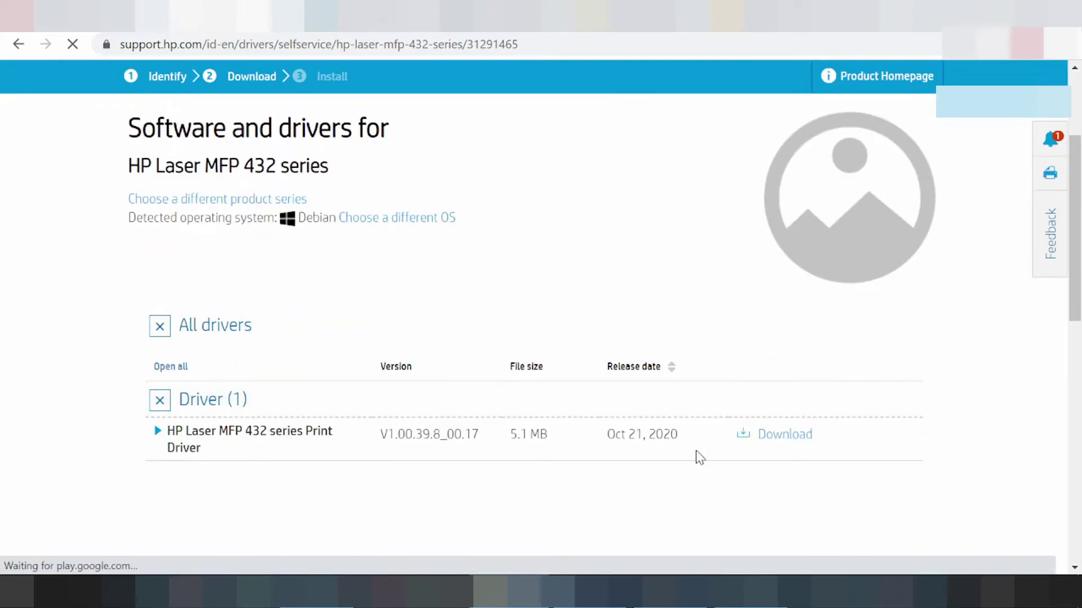
left_click_drag(607, 444, 683, 437)
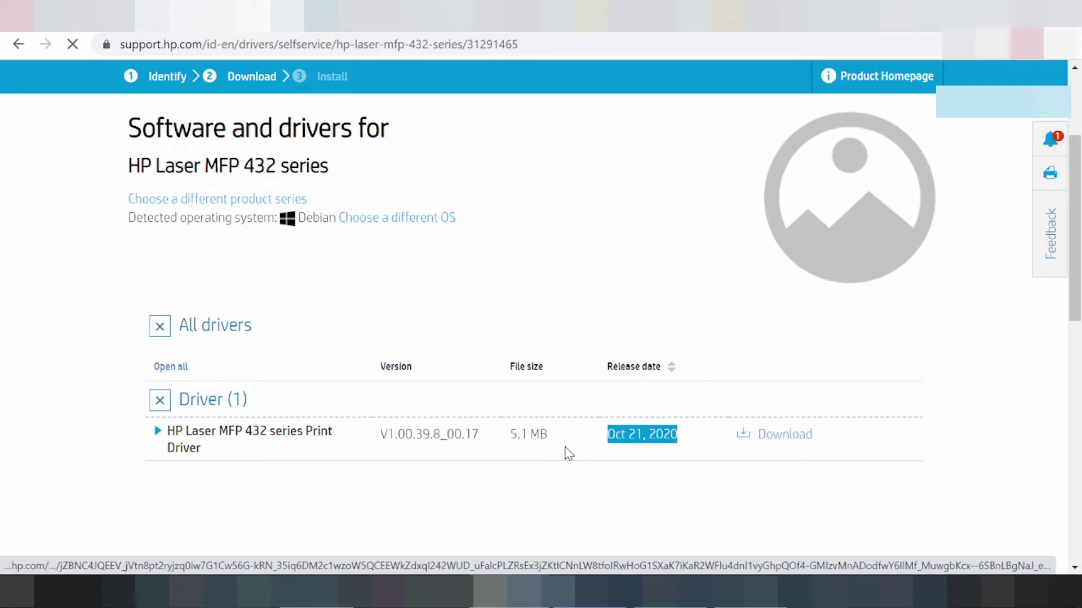
scroll(495, 423, "up", 3)
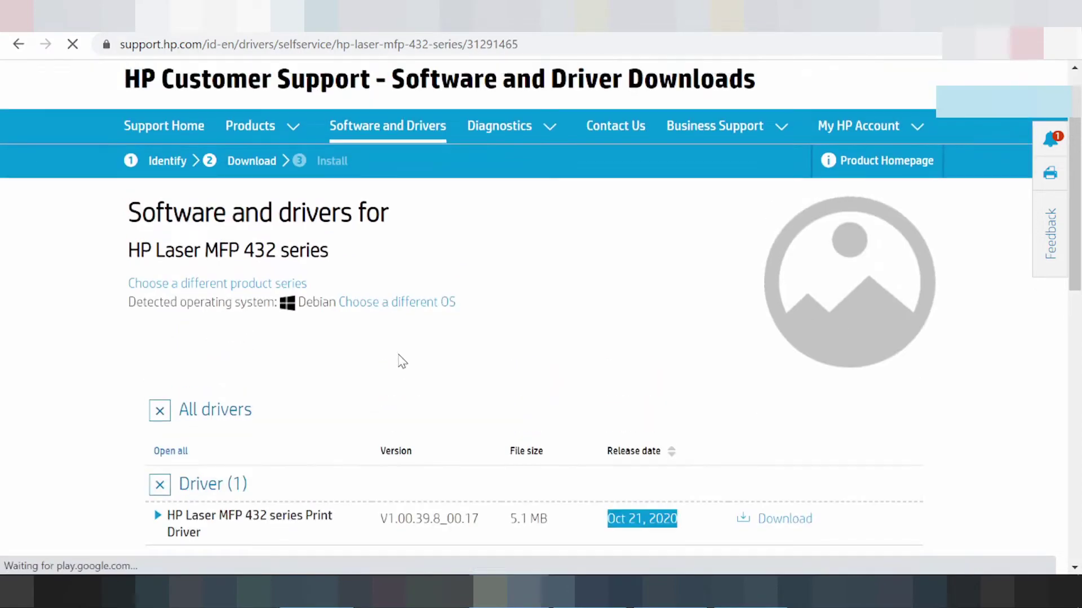
left_click(405, 310)
Step: Try Mac OS as the operating system and browse its available versions
left_click(339, 317)
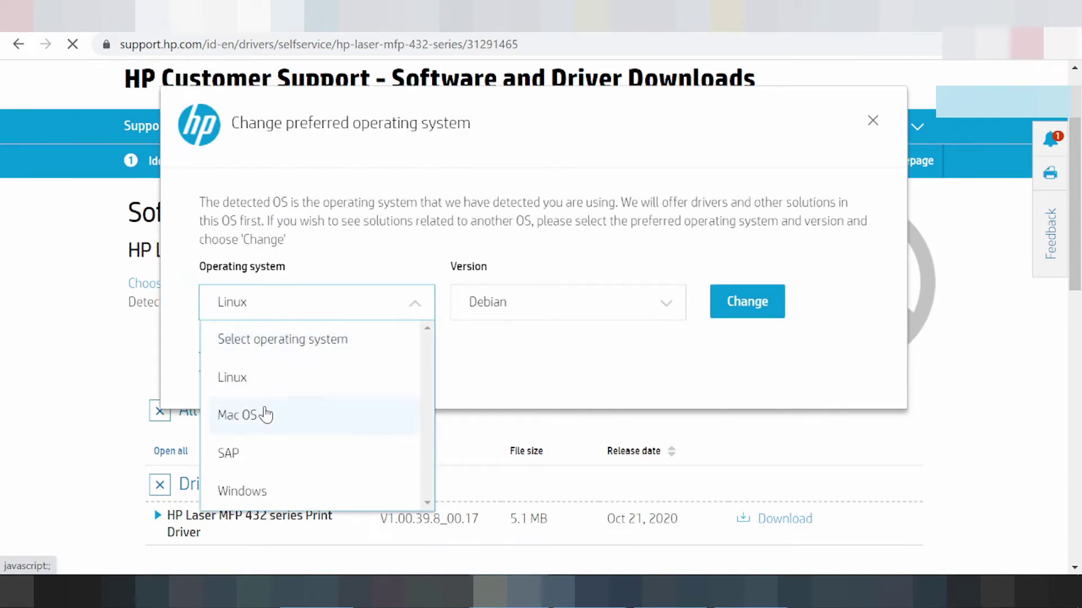
left_click(265, 416)
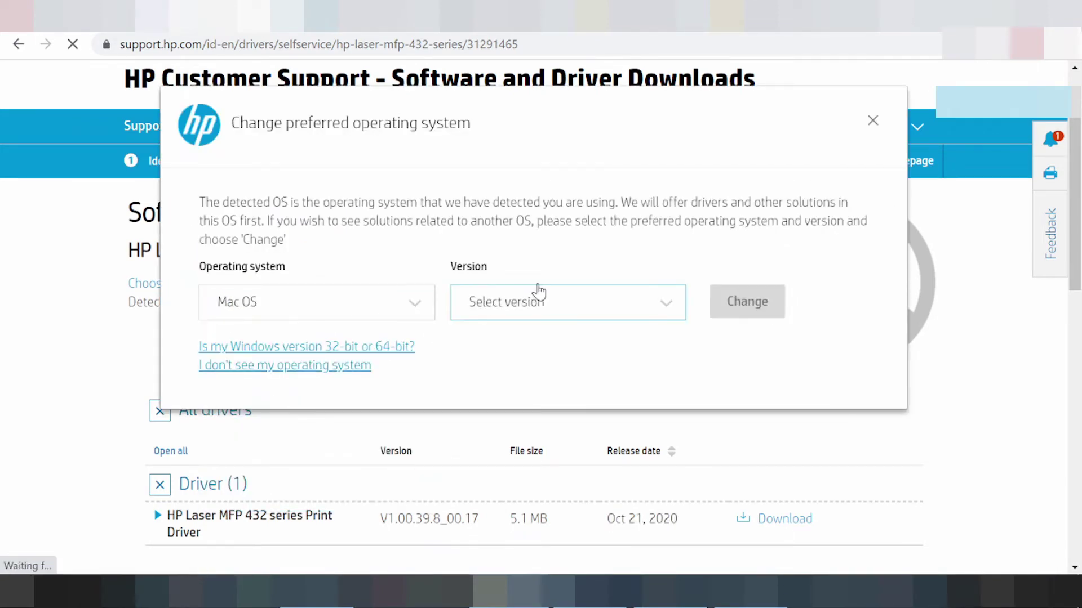
left_click(531, 307)
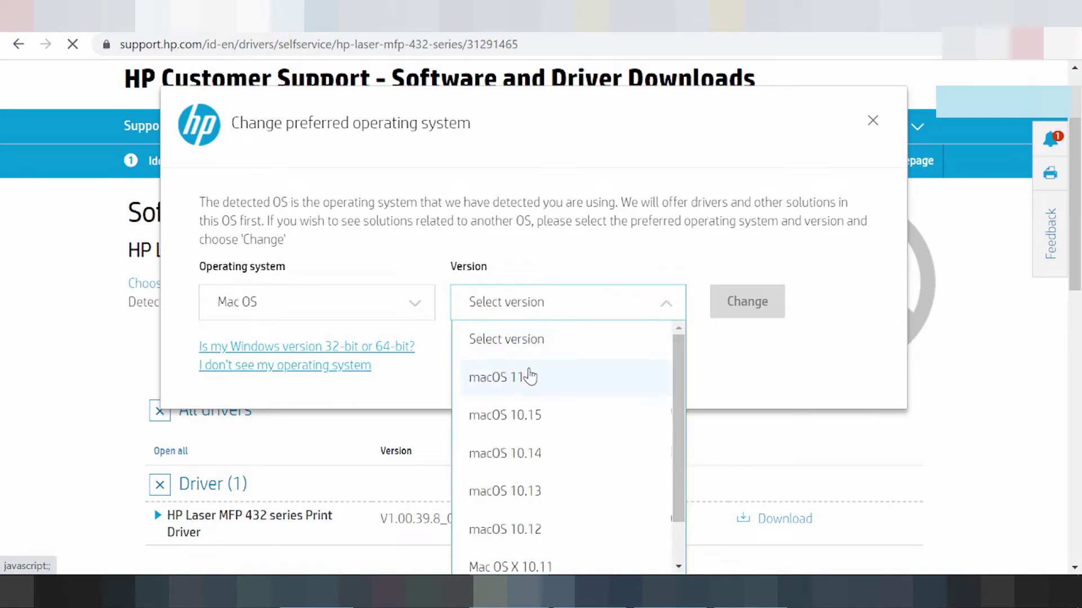
scroll(584, 391, "down", 1)
scroll(555, 456, "up", 1)
scroll(564, 422, "down", 1)
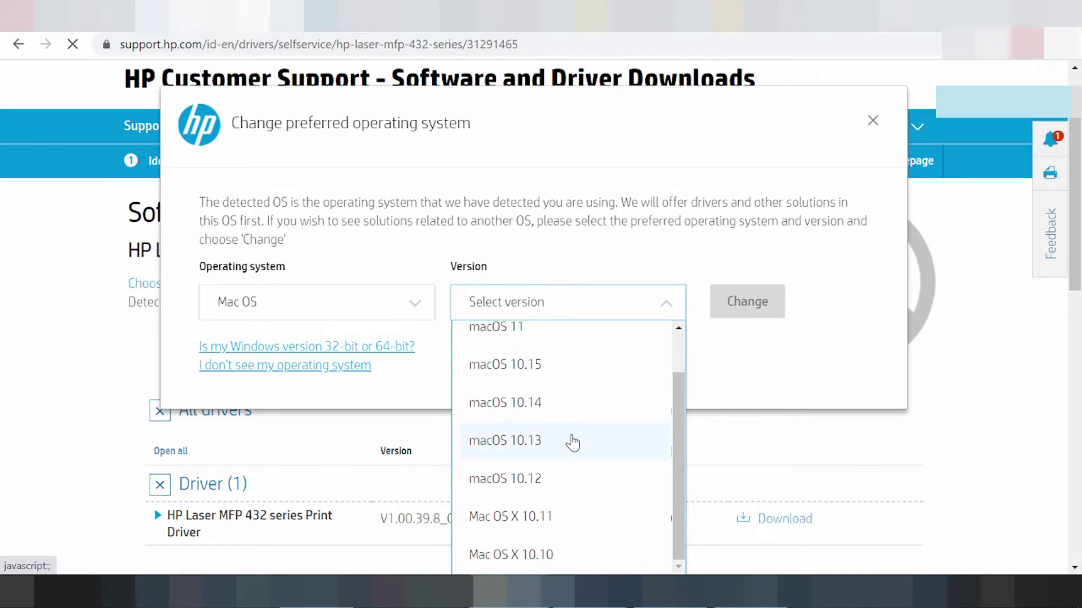
scroll(567, 439, "up", 1)
Step: Switch the operating system to Windows and pick Windows 11 as the version
left_click(347, 306)
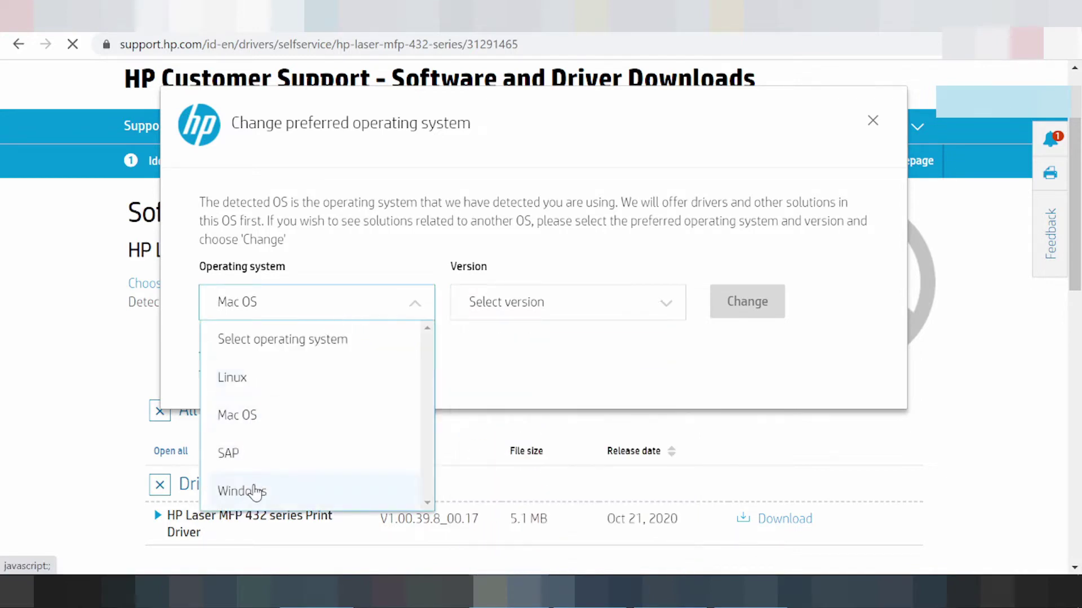
left_click(256, 491)
left_click(270, 304)
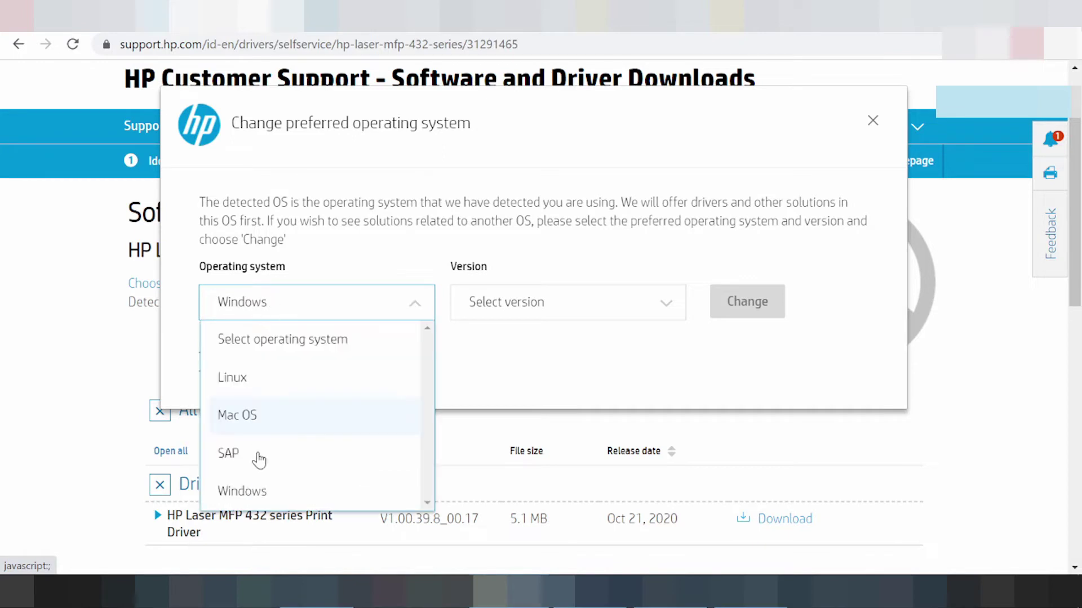
left_click(526, 304)
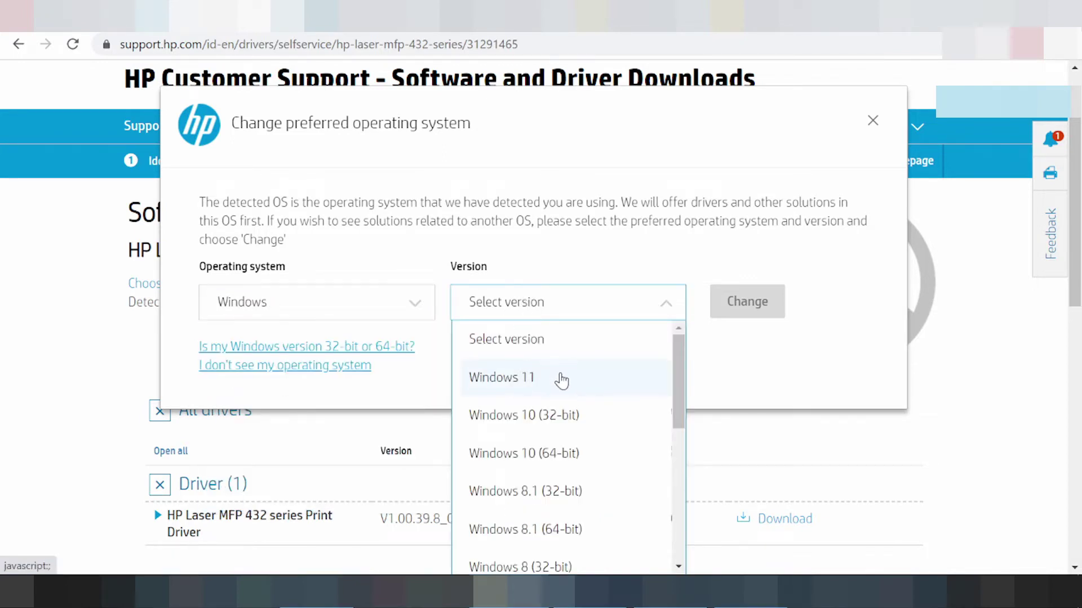
scroll(567, 414, "down", 1)
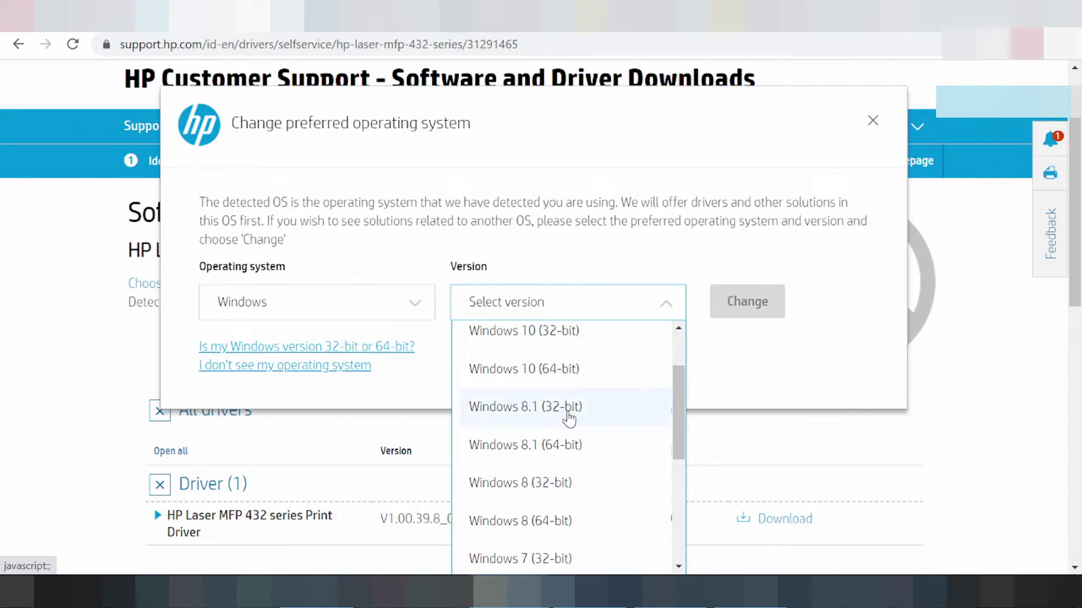
scroll(561, 428, "down", 1)
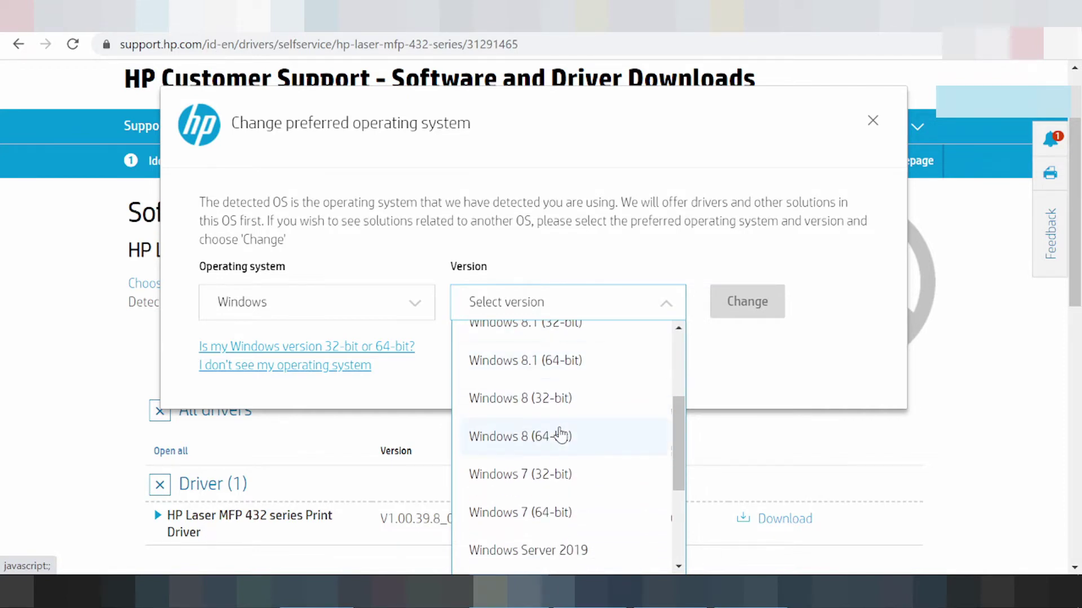
scroll(552, 440, "down", 1)
scroll(548, 439, "down", 1)
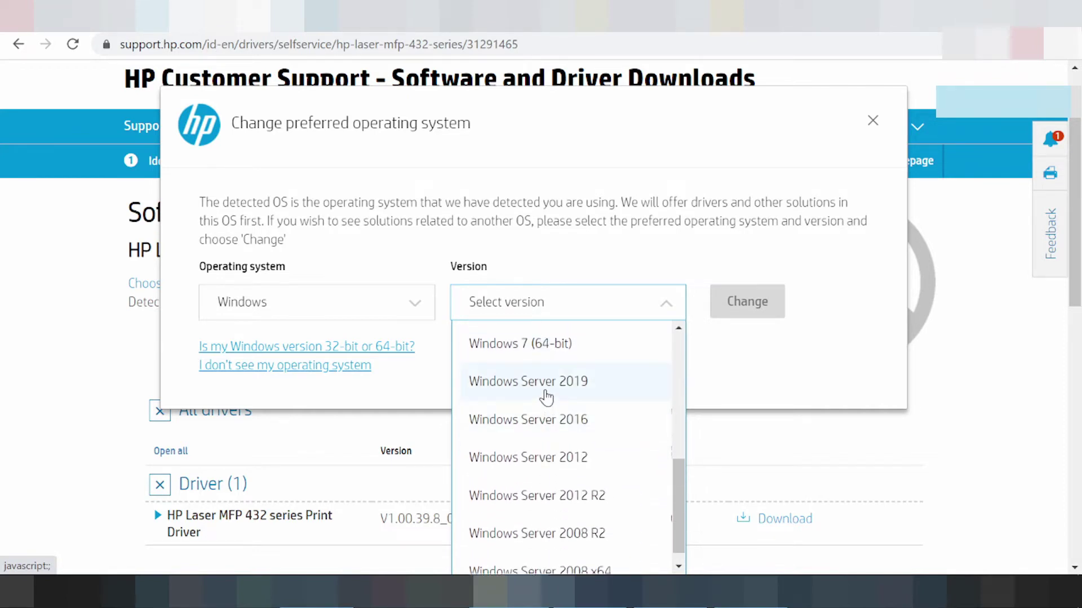
scroll(554, 445, "down", 1)
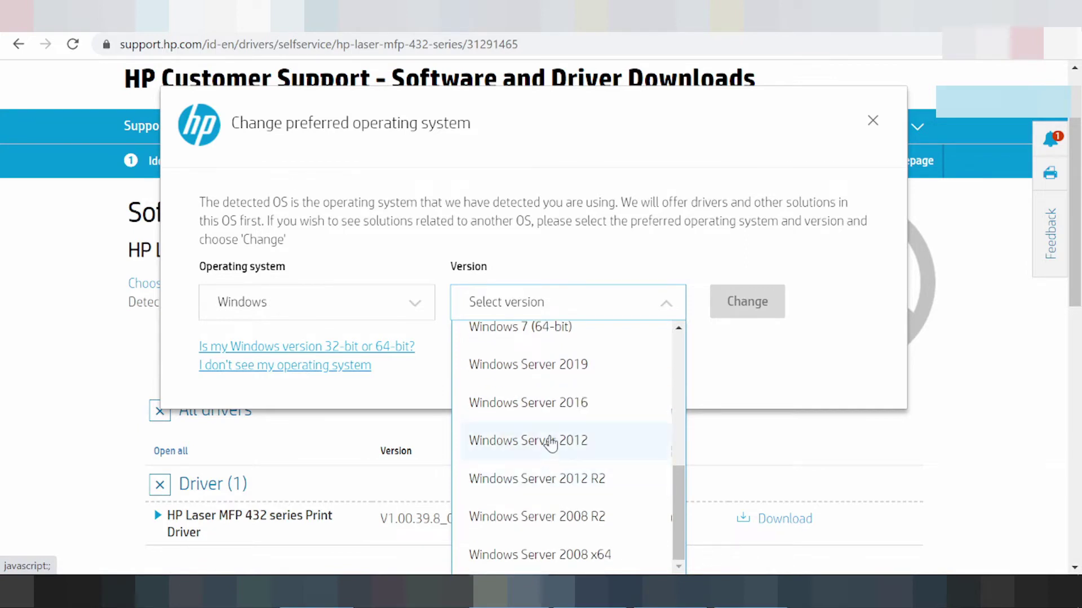
scroll(552, 444, "up", 1)
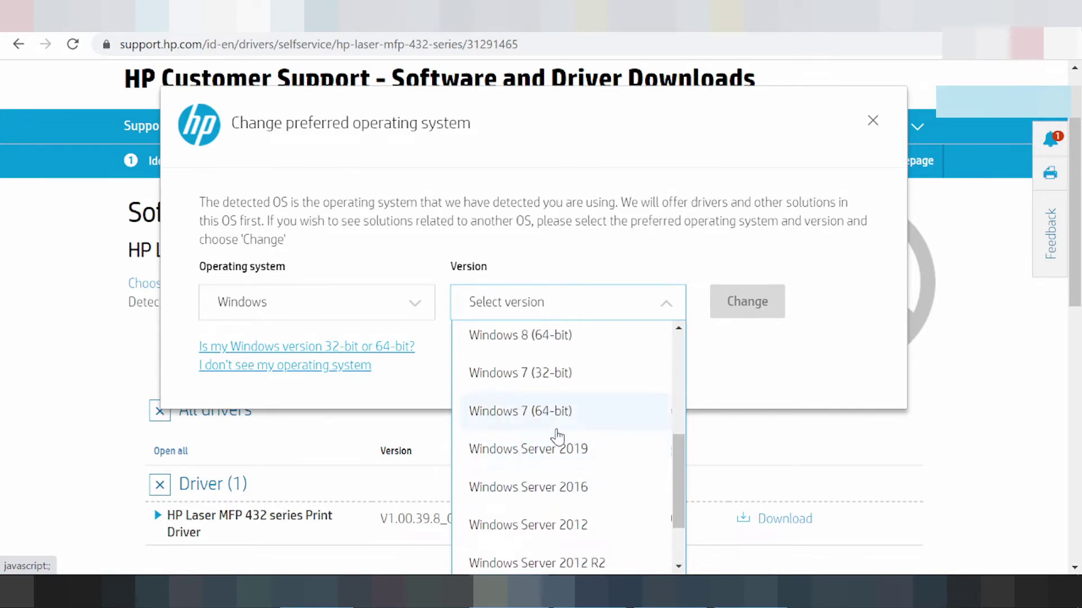
scroll(580, 448, "up", 3)
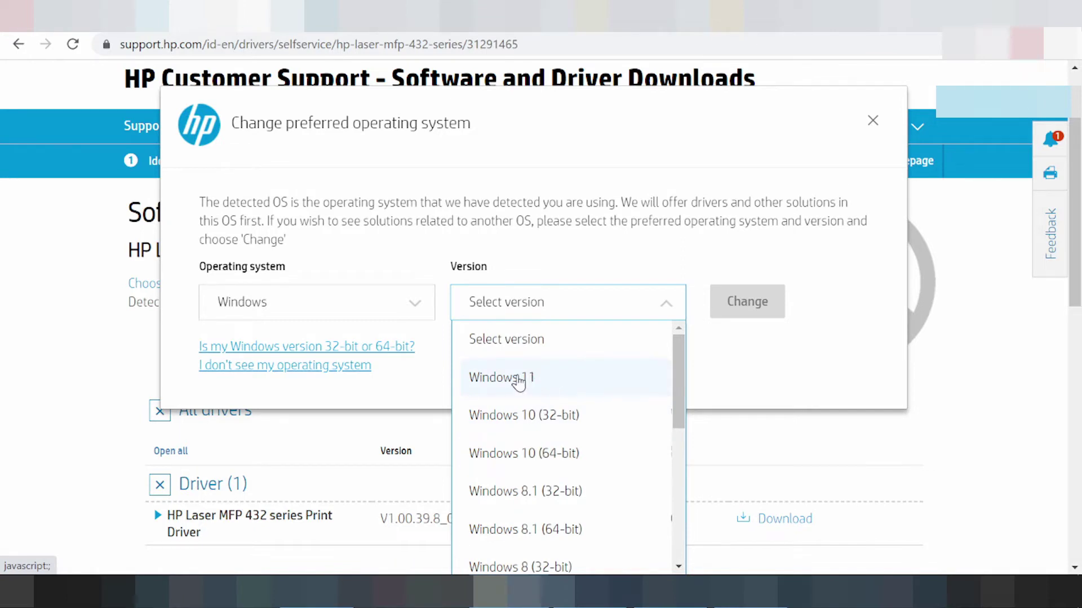
left_click(478, 379)
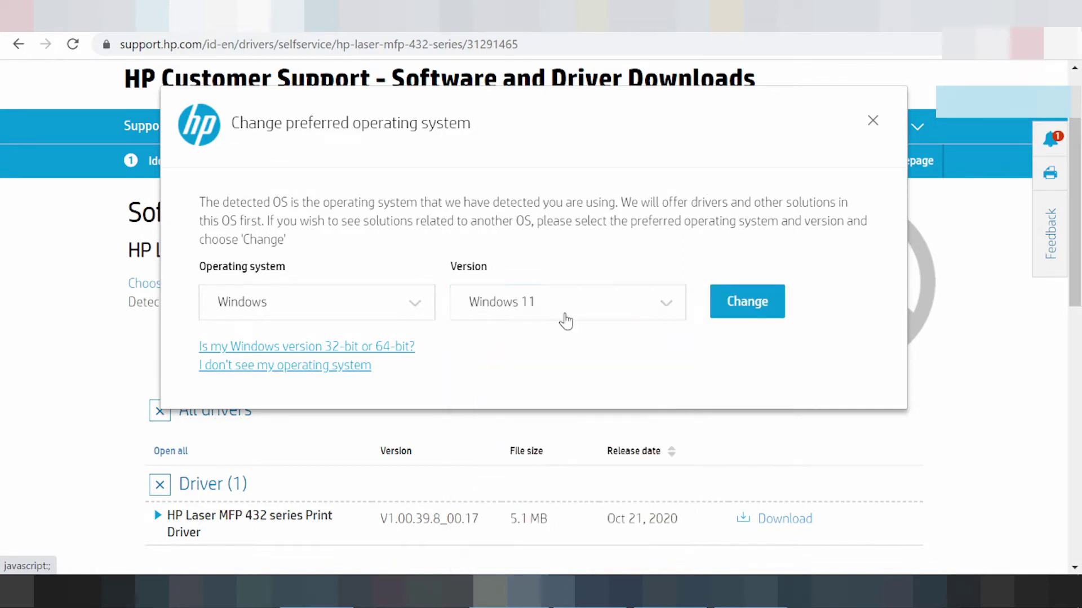
Step: Apply Windows 11, then expand Driver-Product Installation Software and its Basic Drivers (3) list
left_click(756, 299)
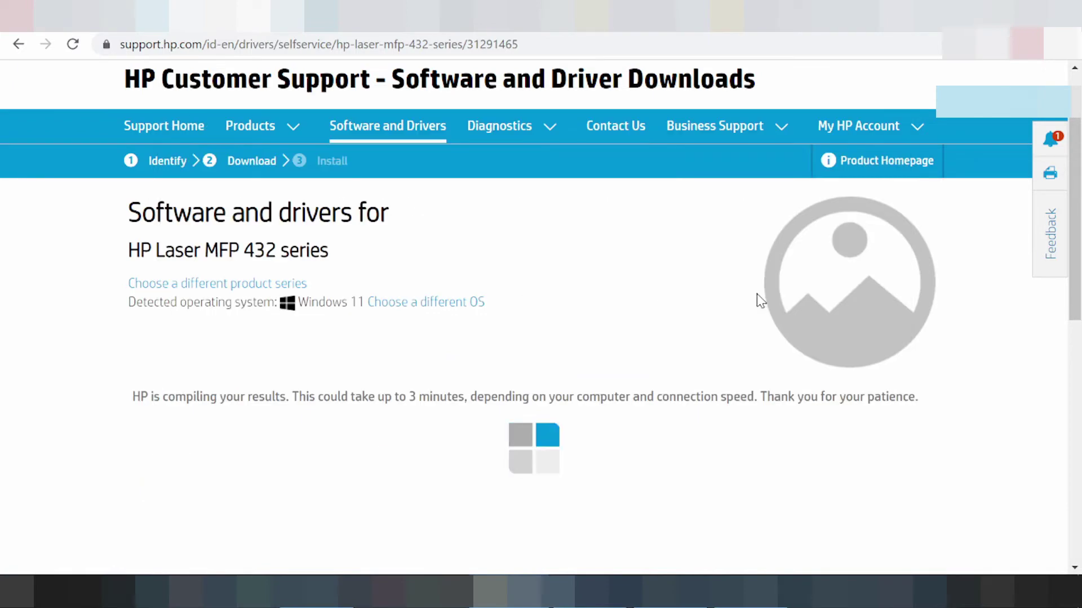
scroll(716, 256, "down", 1)
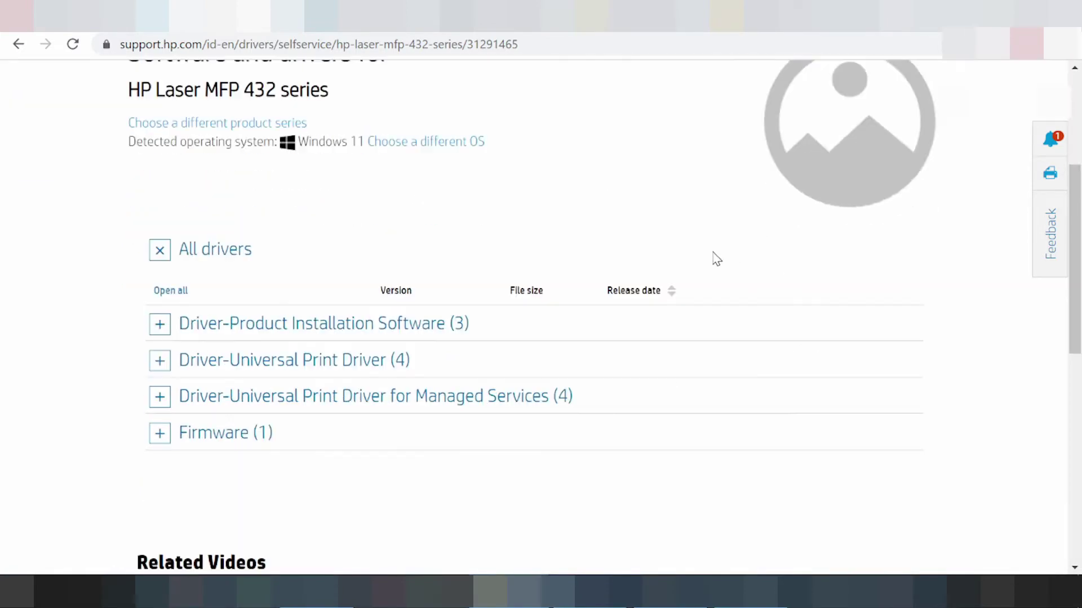
scroll(715, 255, "down", 3)
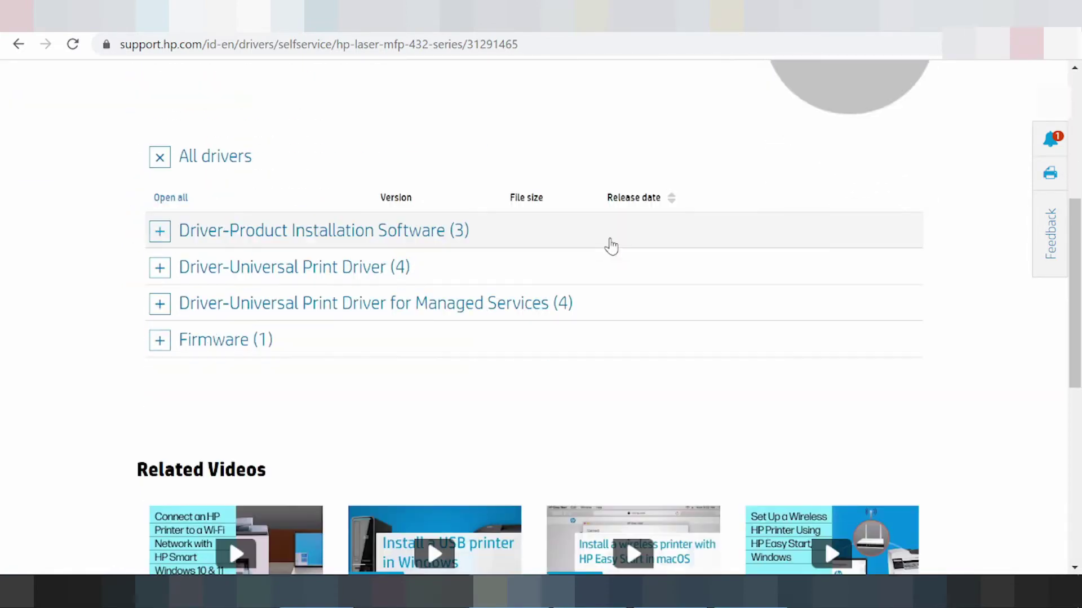
left_click(159, 237)
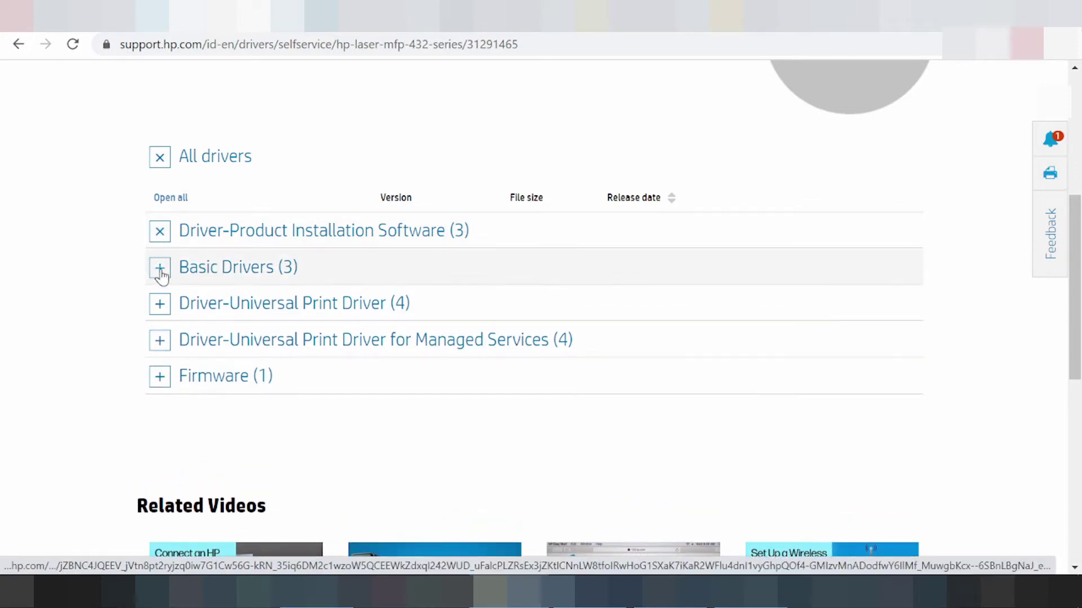
left_click(161, 271)
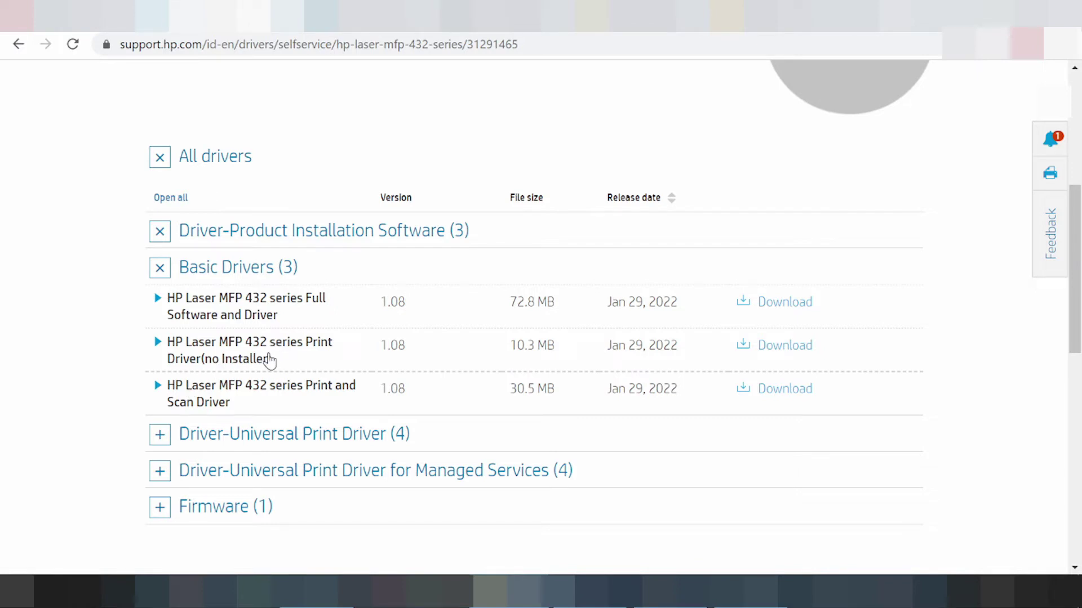
Step: Peek at the Print Driver (no Installer) details, then expand the Full Software and Driver 1.08 entry (72.8 MB)
left_click(167, 351)
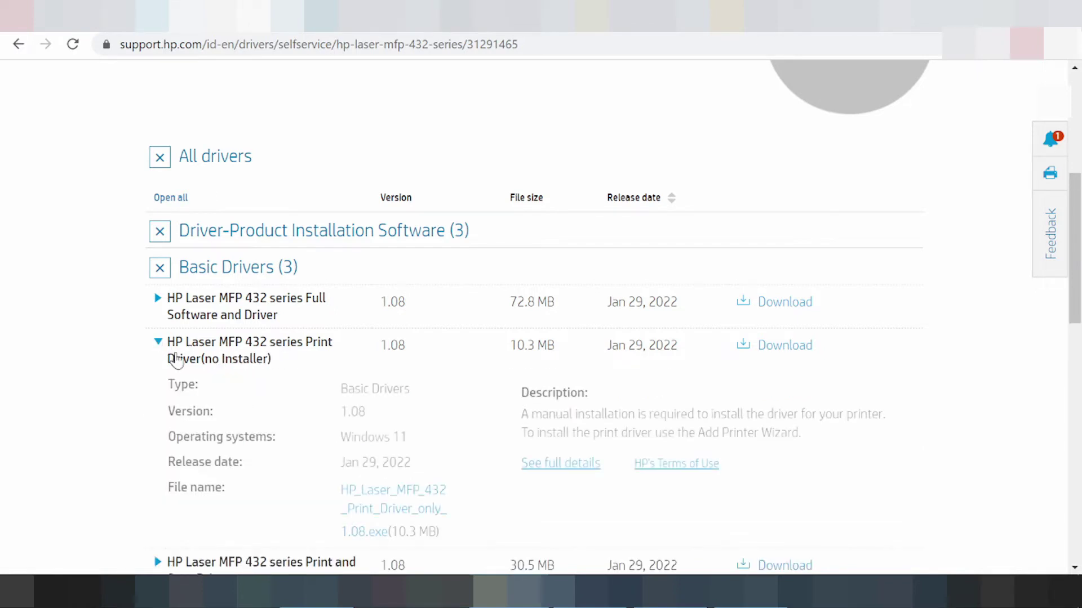
scroll(376, 348, "down", 1)
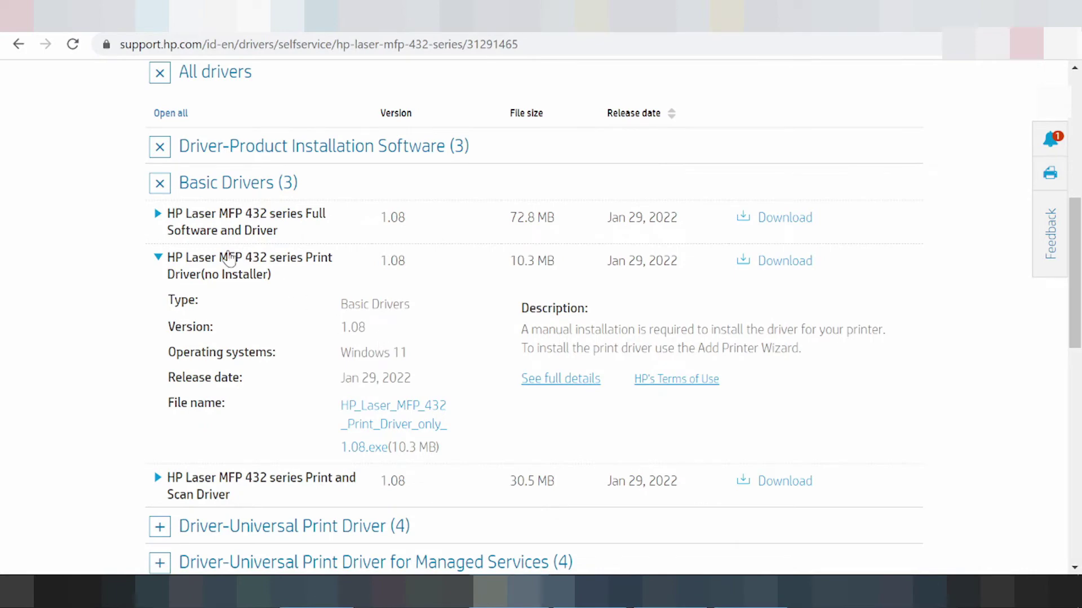
left_click(158, 261)
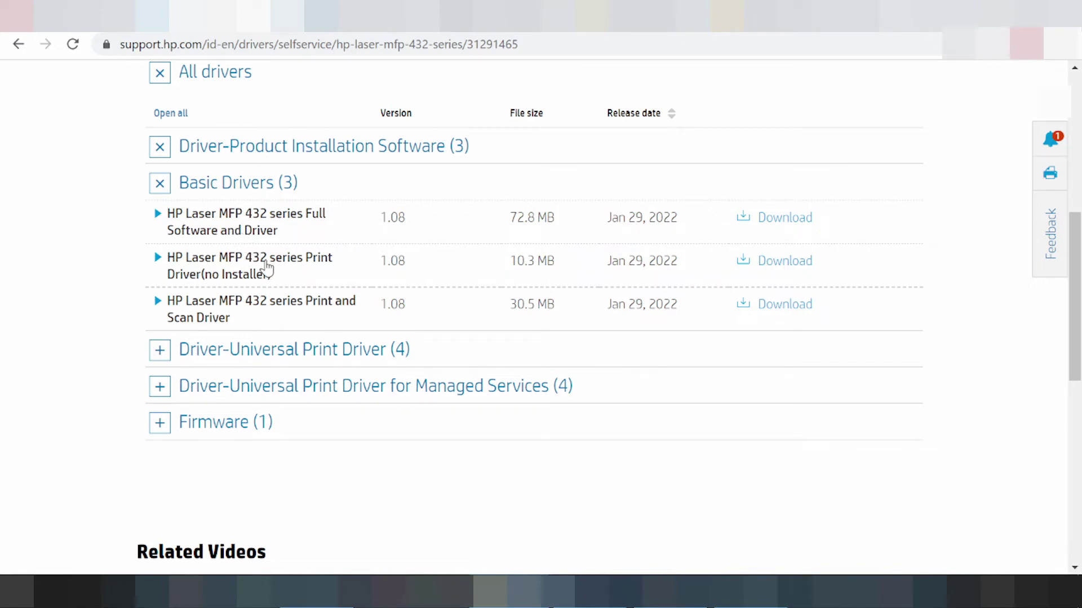
left_click(237, 223)
scroll(243, 223, "down", 3)
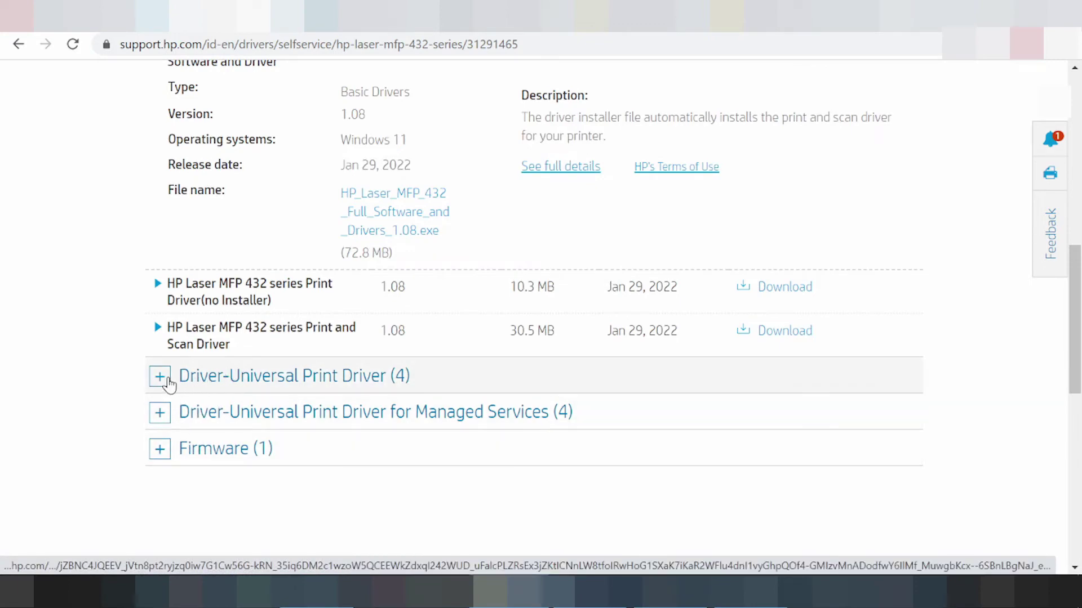
Step: Expand Driver-Universal Print Driver (4) to review its PCL6 and PostScript drivers
left_click(160, 379)
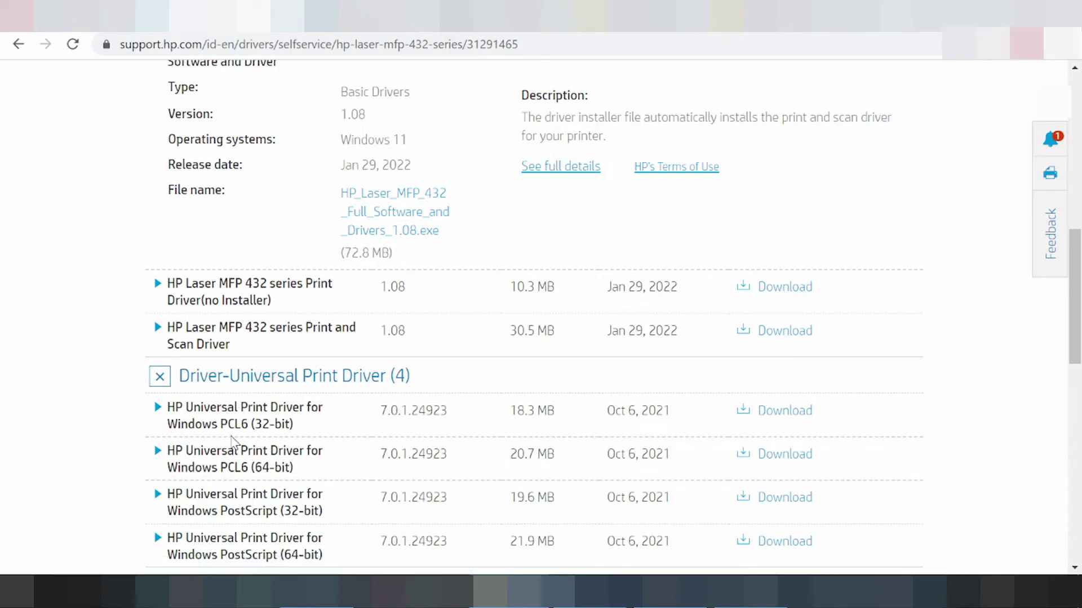
scroll(285, 410, "down", 1)
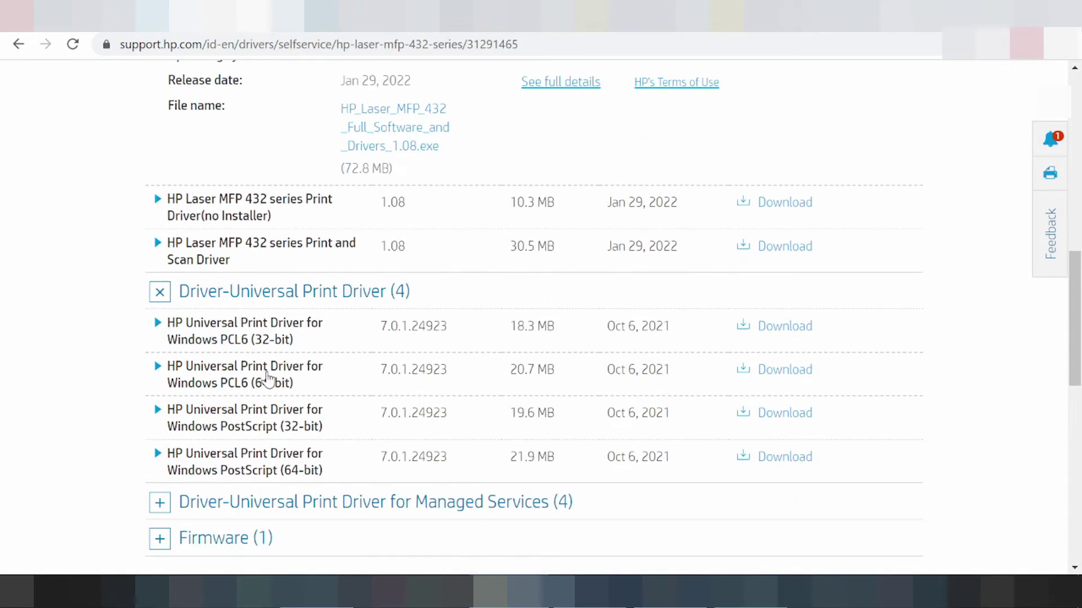
scroll(277, 382, "up", 1)
scroll(279, 377, "down", 1)
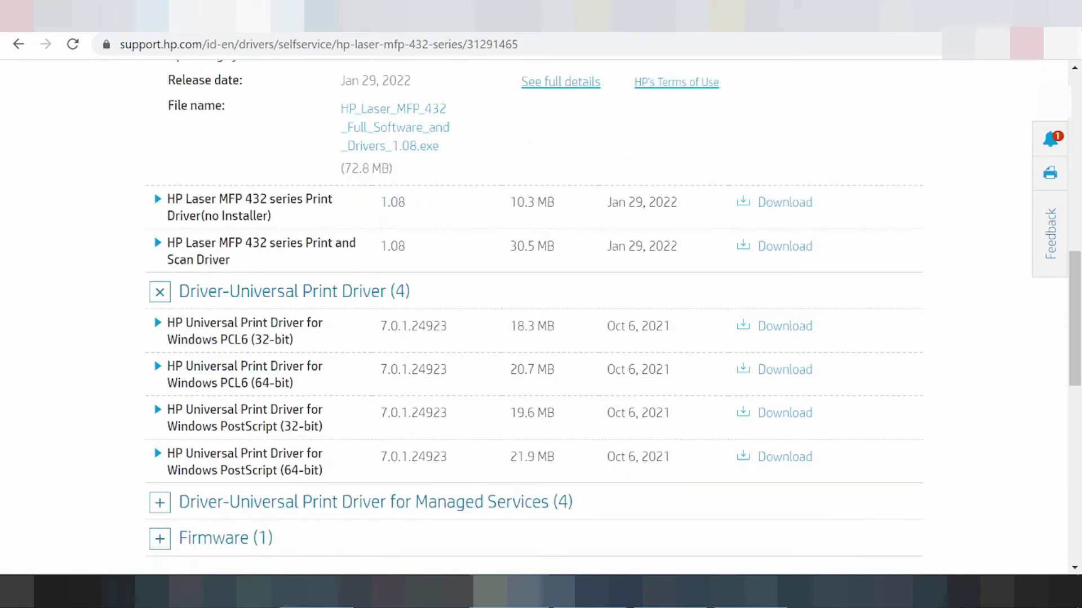
left_click_drag(685, 327, 600, 332)
left_click(600, 333)
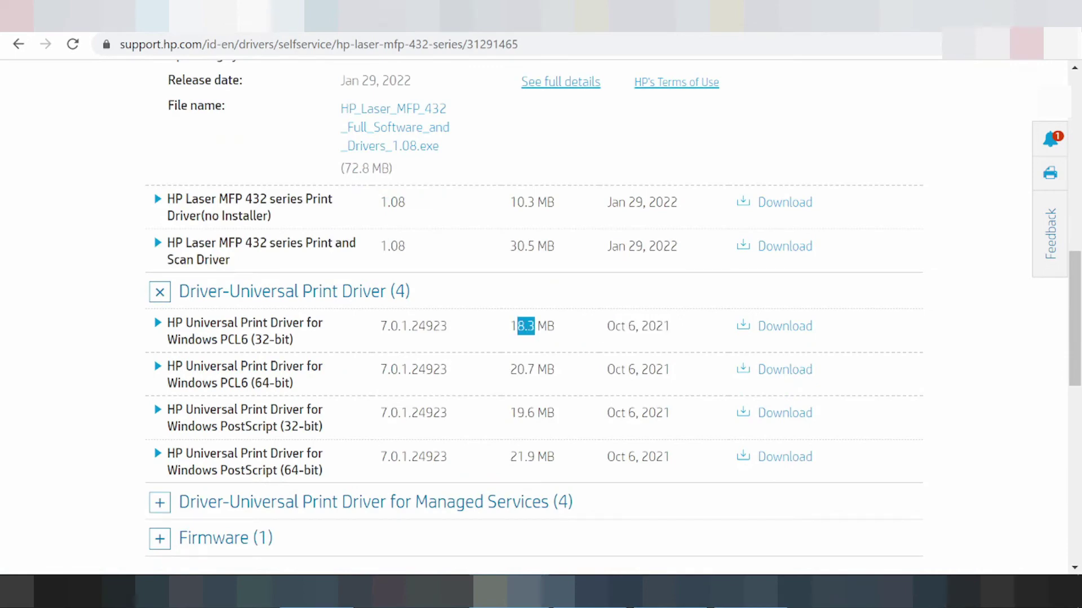
scroll(662, 331, "up", 2)
scroll(701, 299, "up", 3)
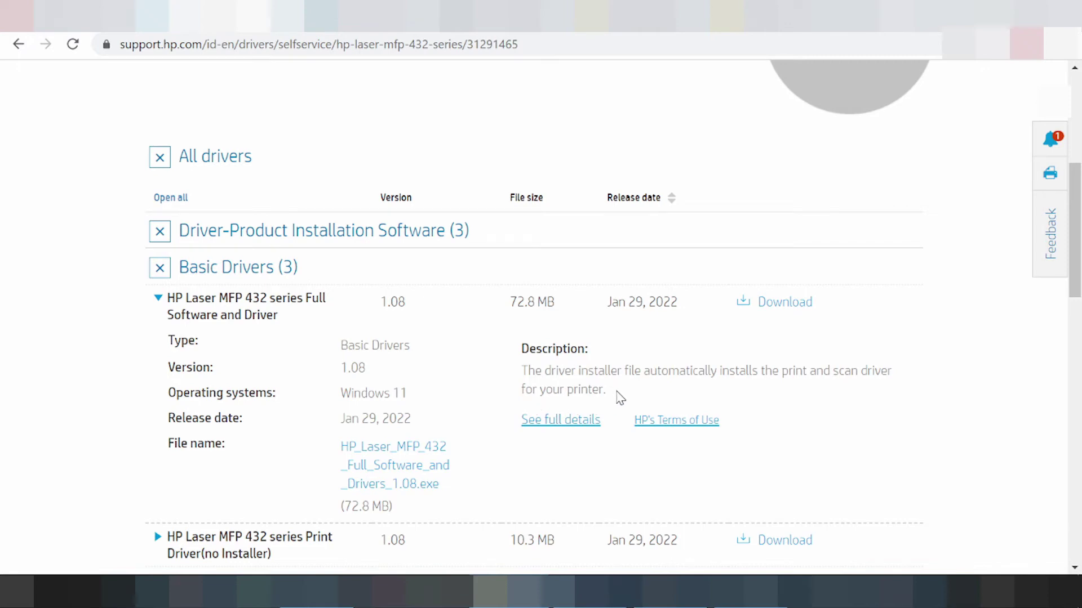
Step: Download the 72.8 MB HP_Laser_MFP_432_Full_Software_and_Drivers_1.08.exe installer
scroll(752, 366, "up", 3)
scroll(741, 289, "down", 3)
left_click(782, 310)
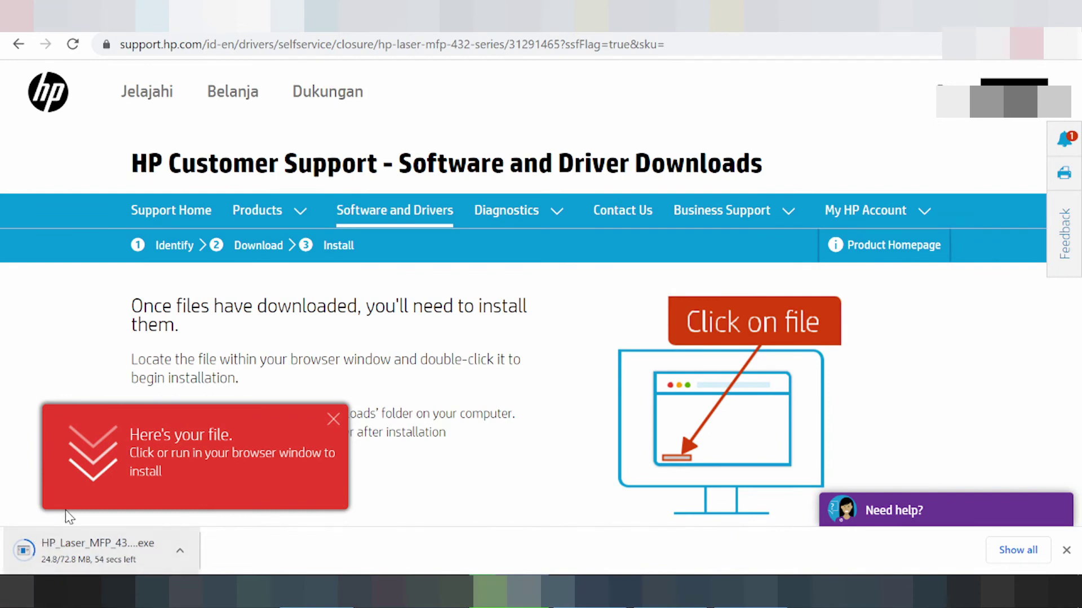
Step: View the running download's options menu, then close it without choosing anything
left_click(184, 546)
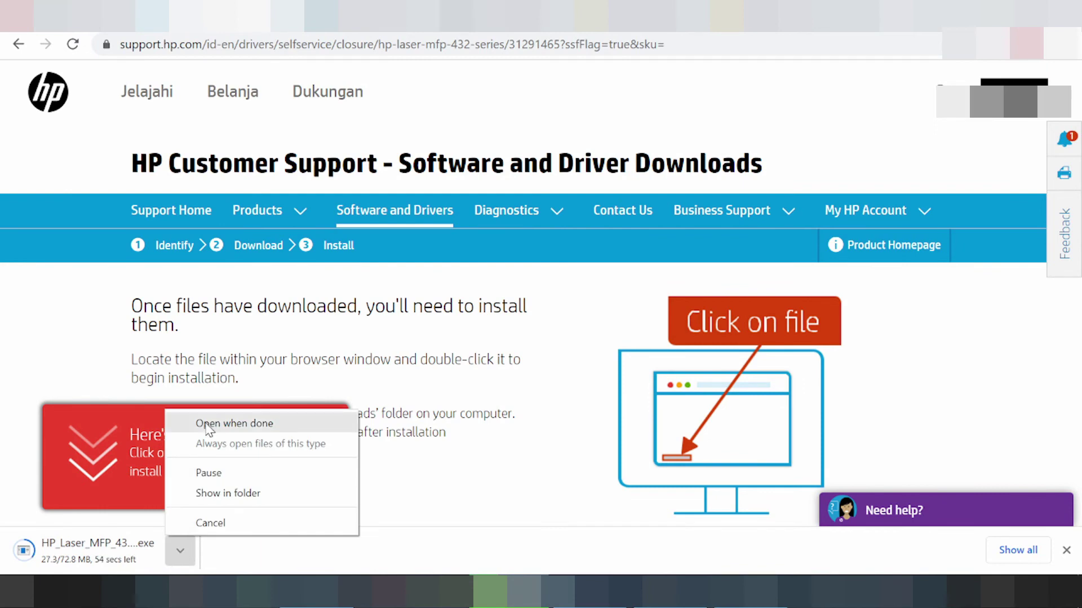
left_click(73, 377)
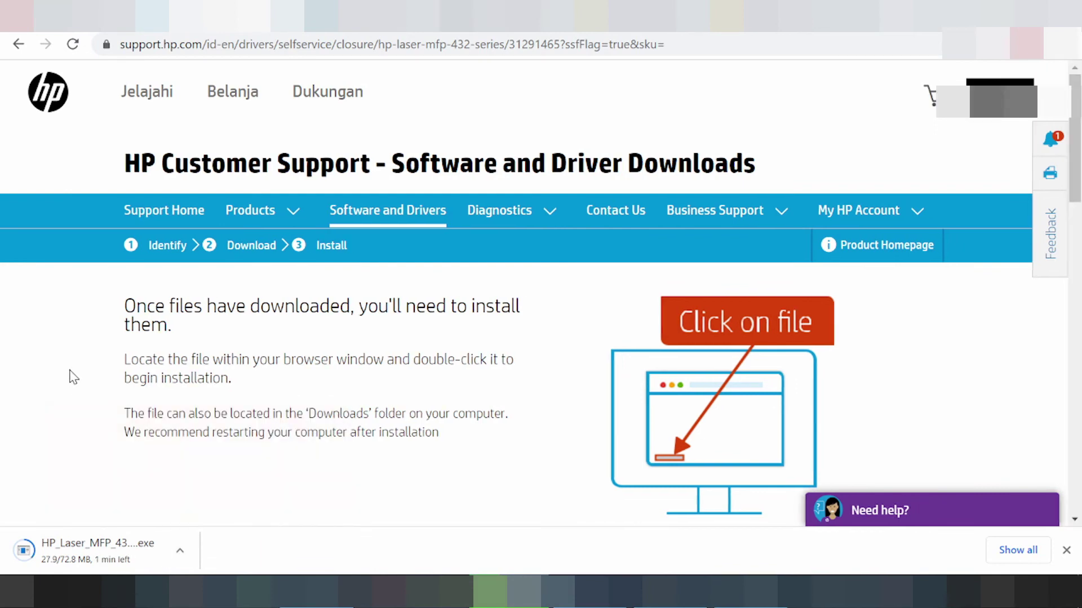